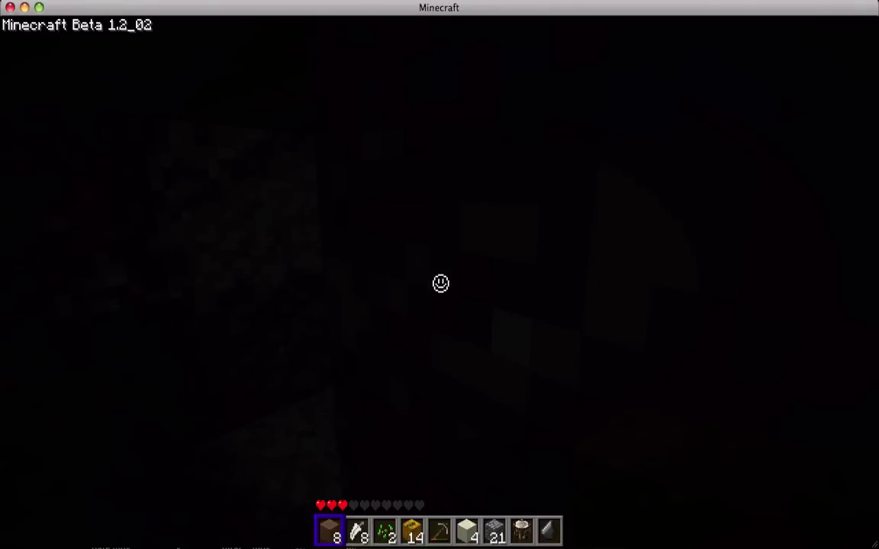
pyautogui.scroll(-4, 441, 284)
pyautogui.scroll(2, 441, 284)
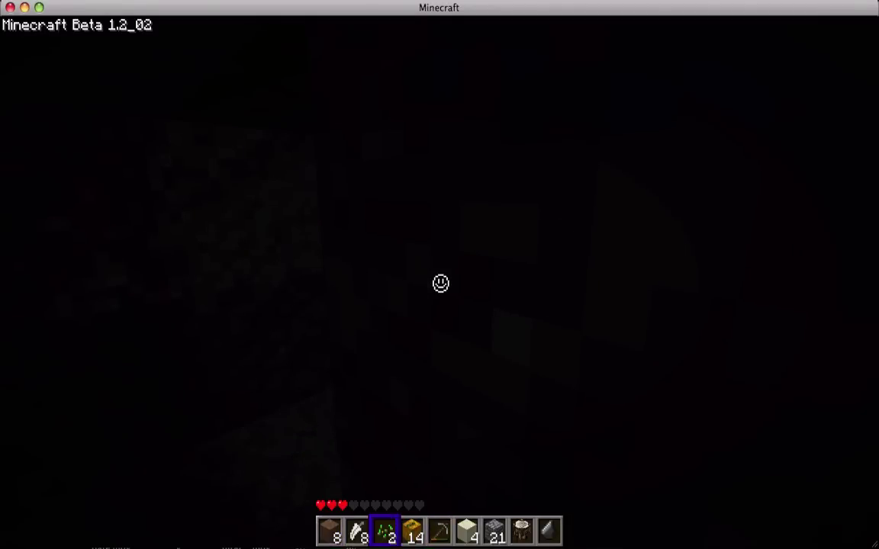
pyautogui.scroll(-1, 441, 284)
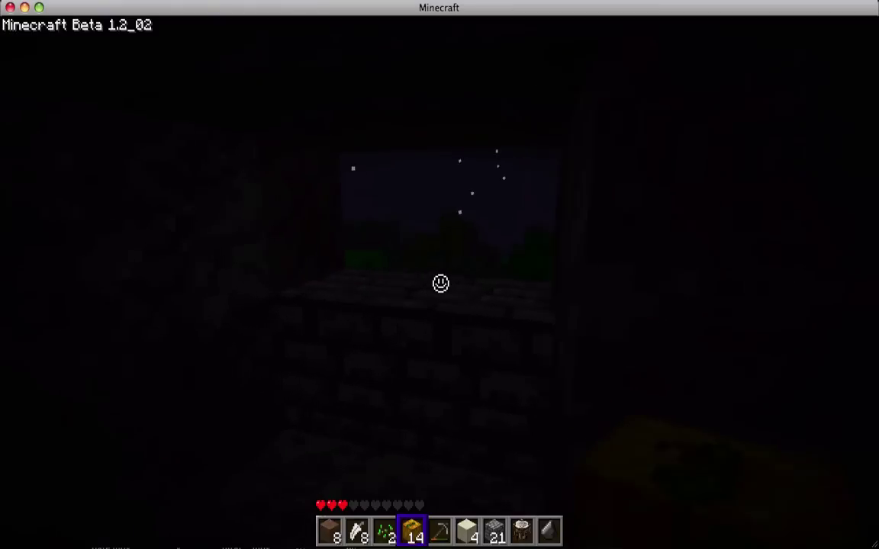
# Walk up to the window to view the starry night, then step back to the interior wall
pyautogui.press('w')
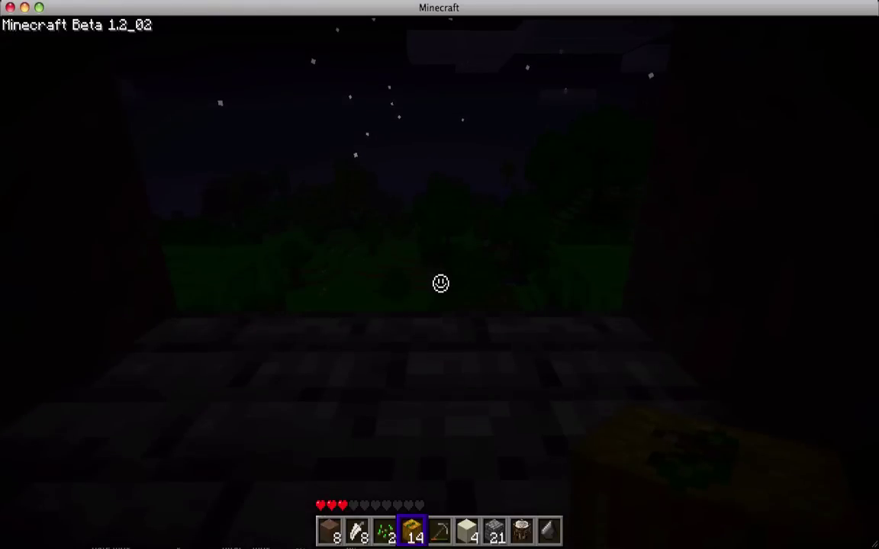
pyautogui.press('s')
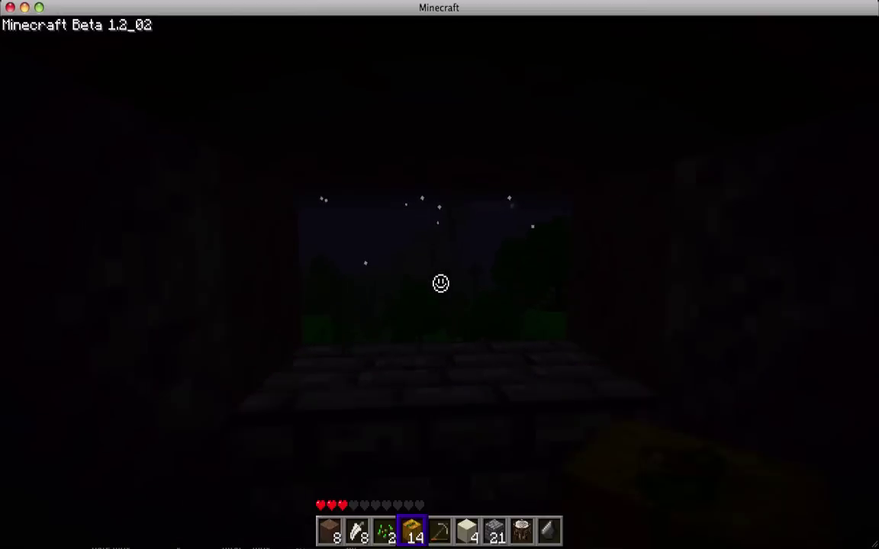
# Walk back and forth across the stone floor between the window and the walls, finishing at the window
pyautogui.press('w')
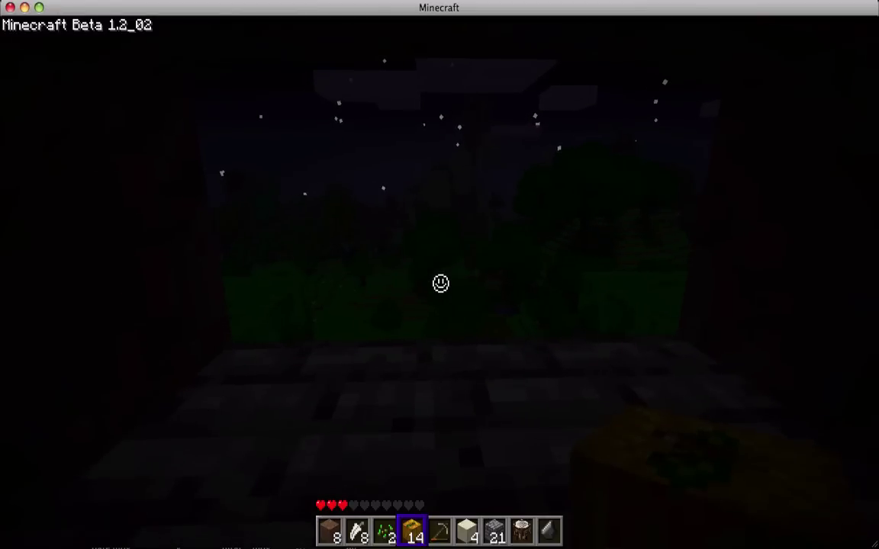
pyautogui.press('s')
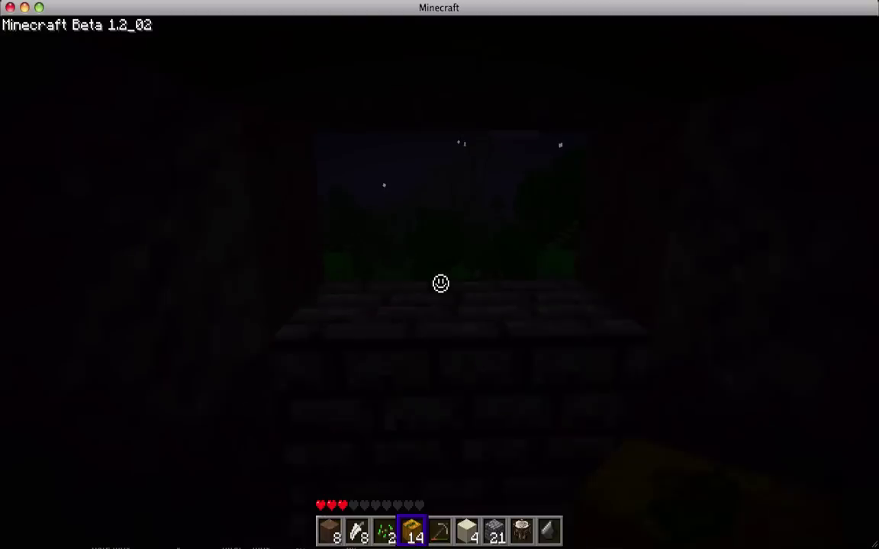
pyautogui.press('w')
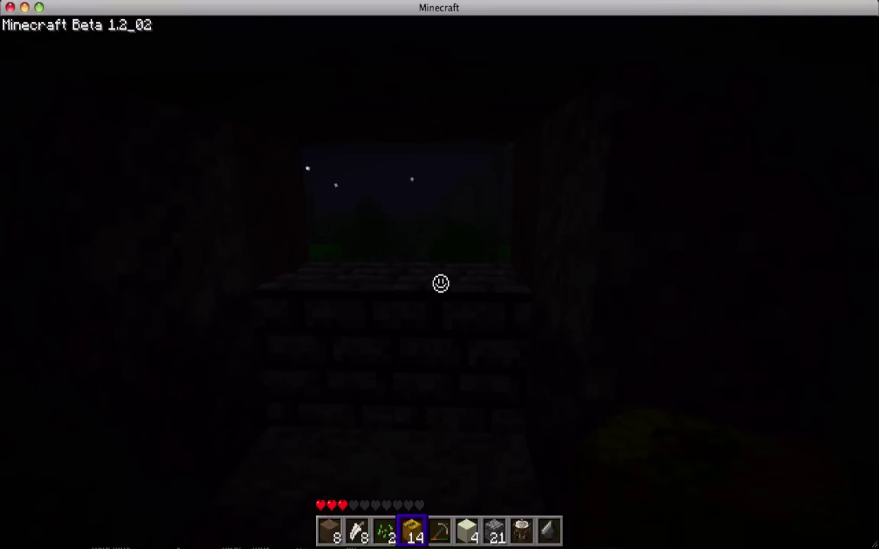
pyautogui.press('w')
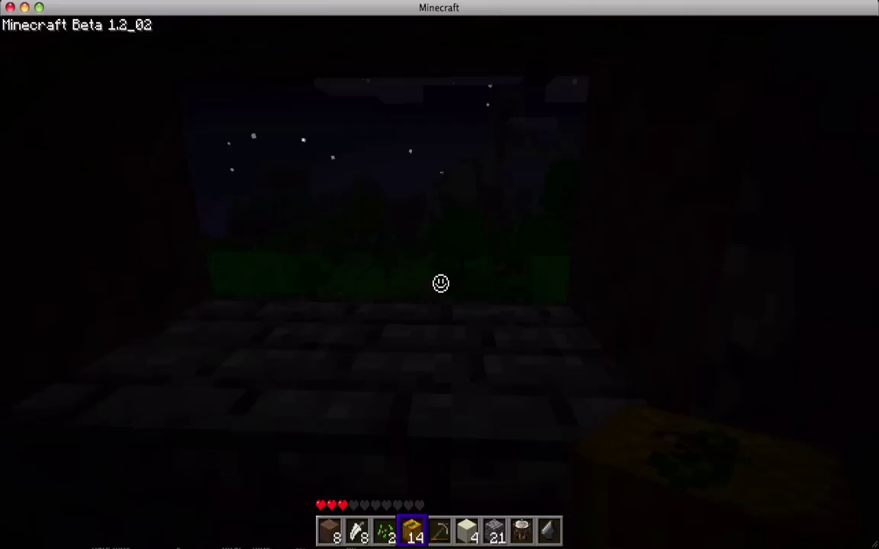
pyautogui.press('s')
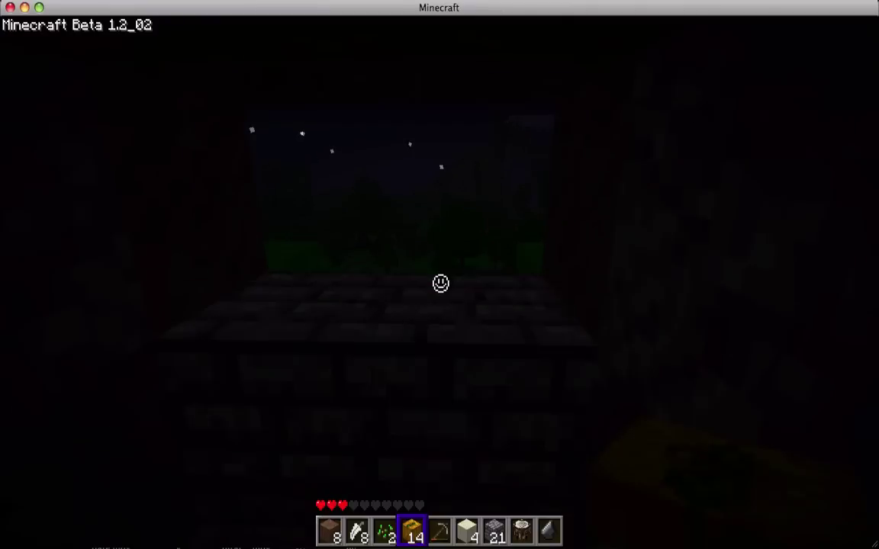
pyautogui.press('s')
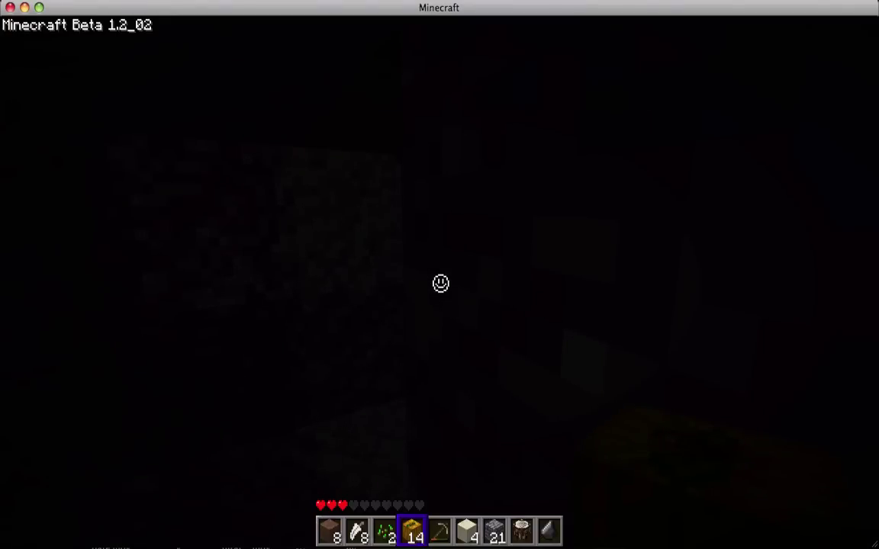
pyautogui.press('w')
pyautogui.press('w')
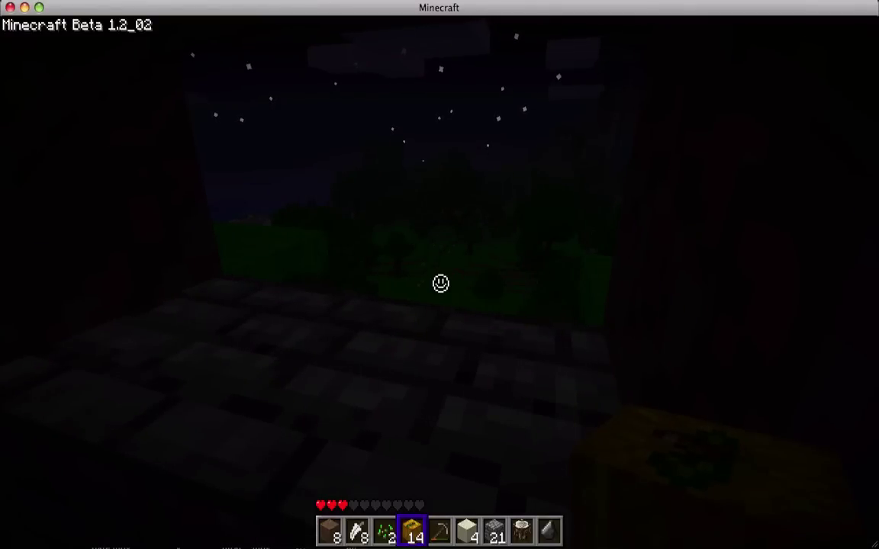
# Approach the window toward the trees, back away and turn, then return to the opening
pyautogui.press('w')
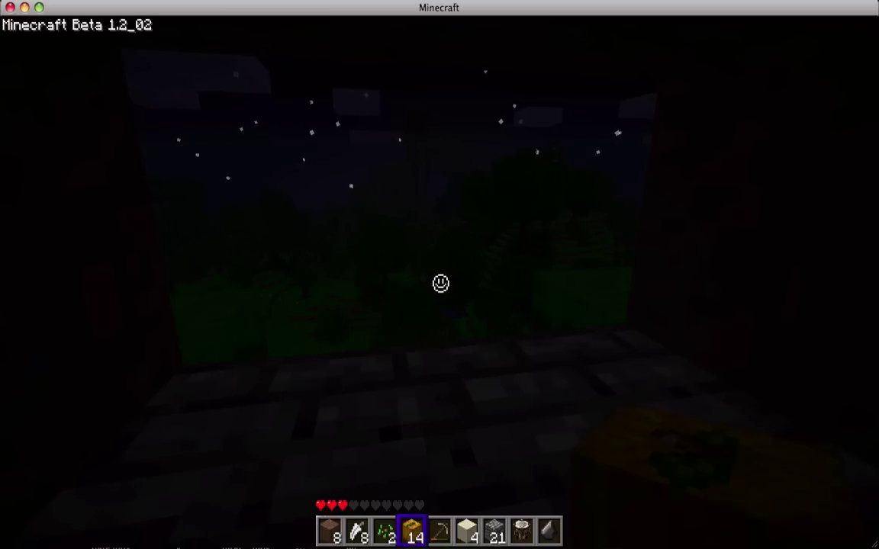
pyautogui.press('s')
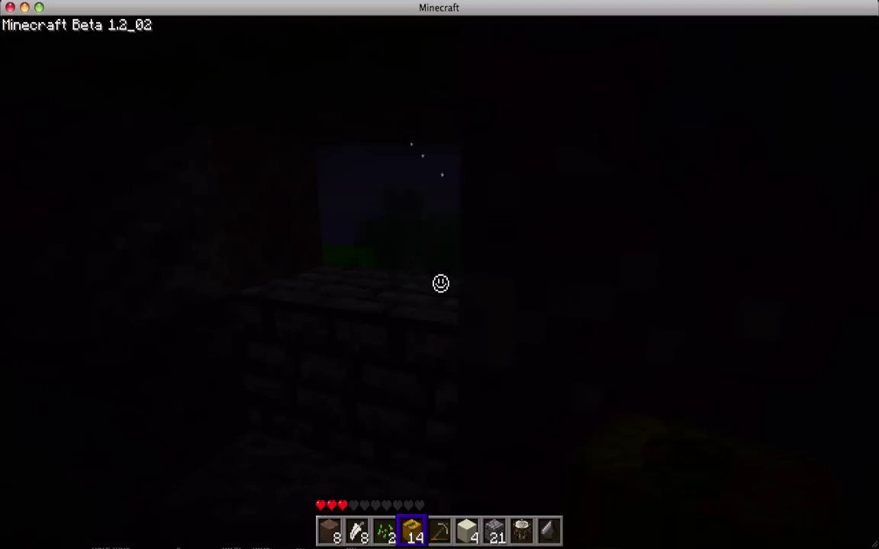
pyautogui.press('w')
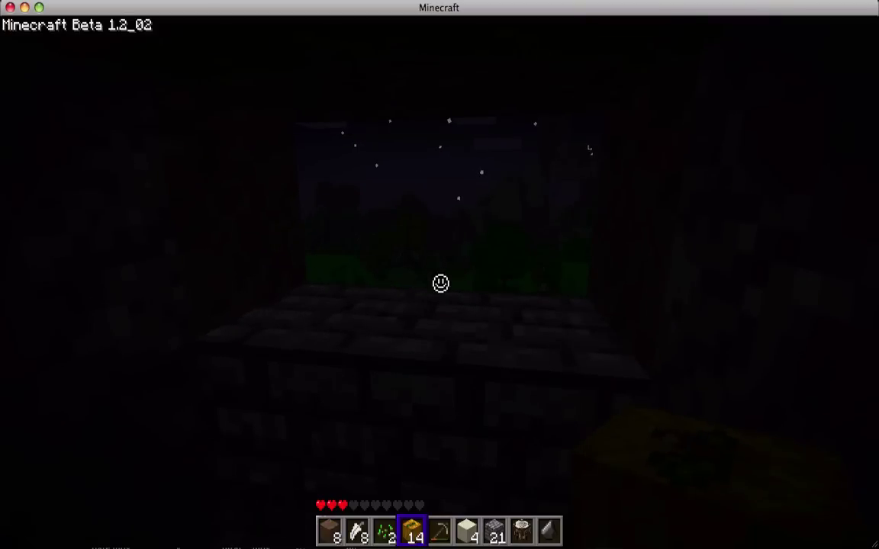
# Move into the window opening and sidestep along it to watch the red dawn glow
pyautogui.press('w')
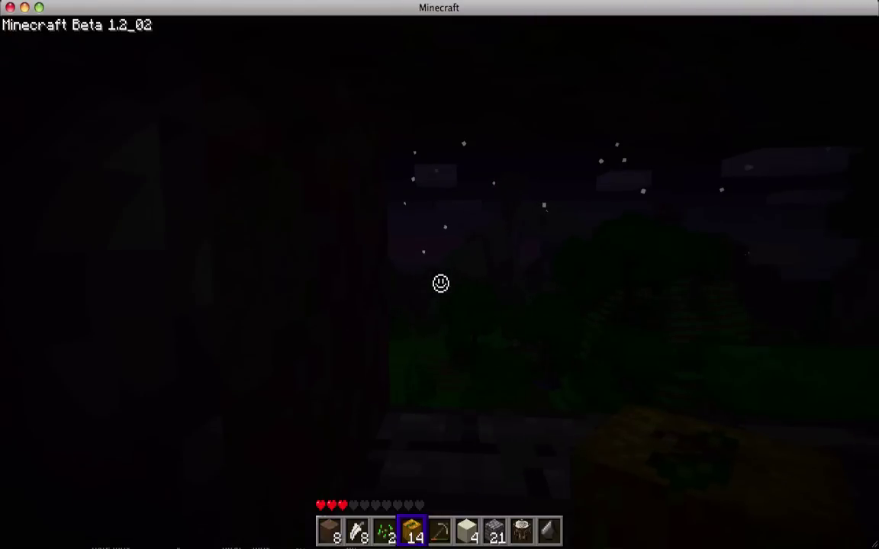
pyautogui.press('w')
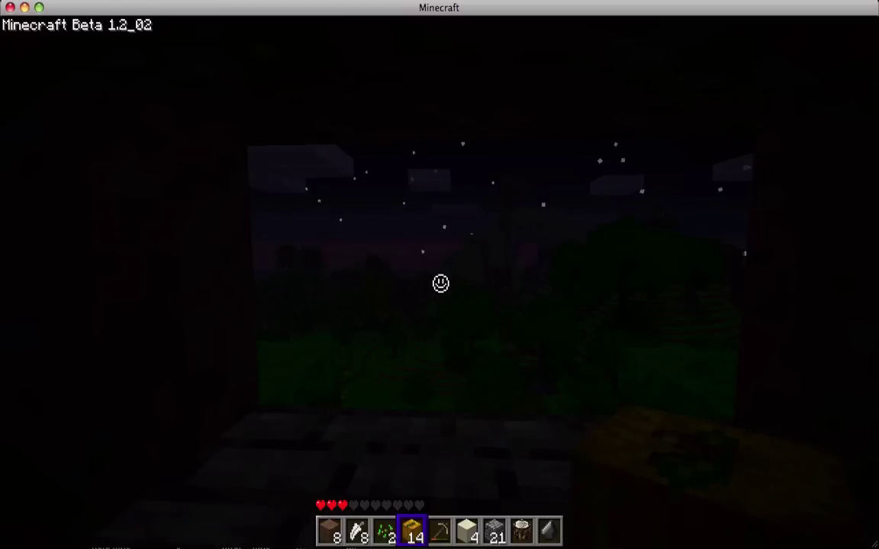
pyautogui.press('d')
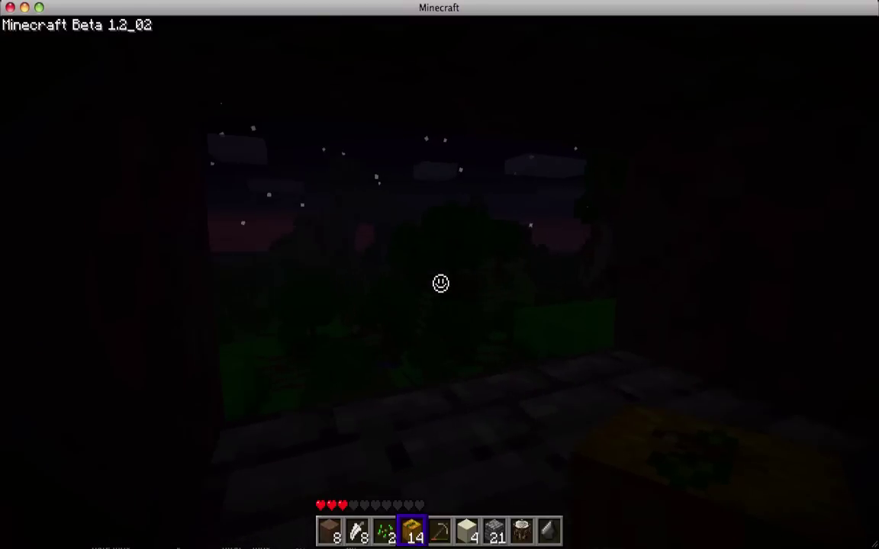
pyautogui.press('w')
pyautogui.press('a')
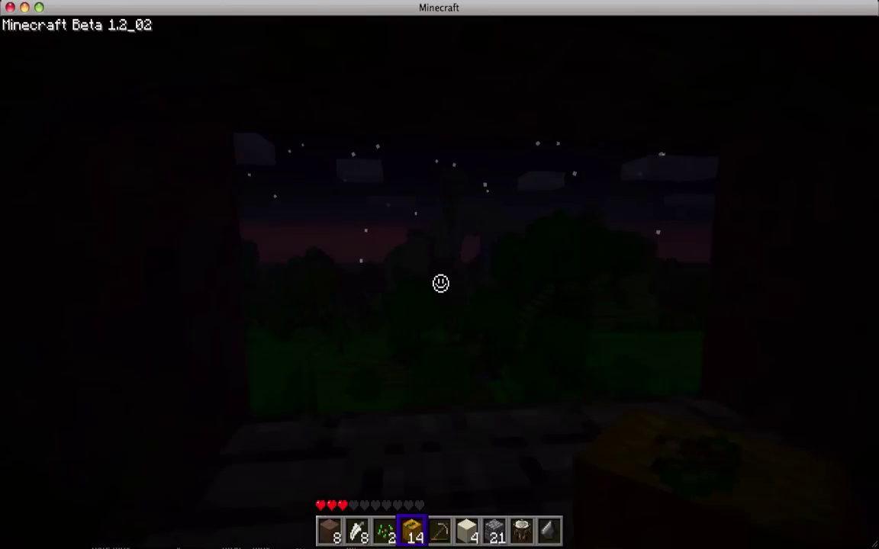